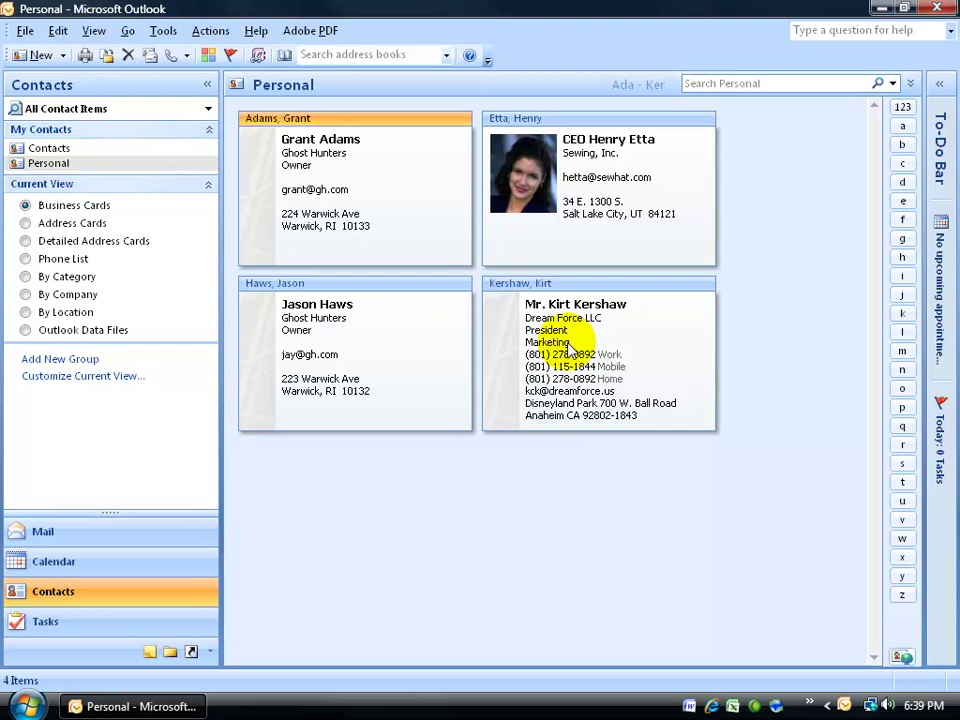
# Open the context menu on the contact's business card in the Personal contacts
pyautogui.rightClick(569, 346)
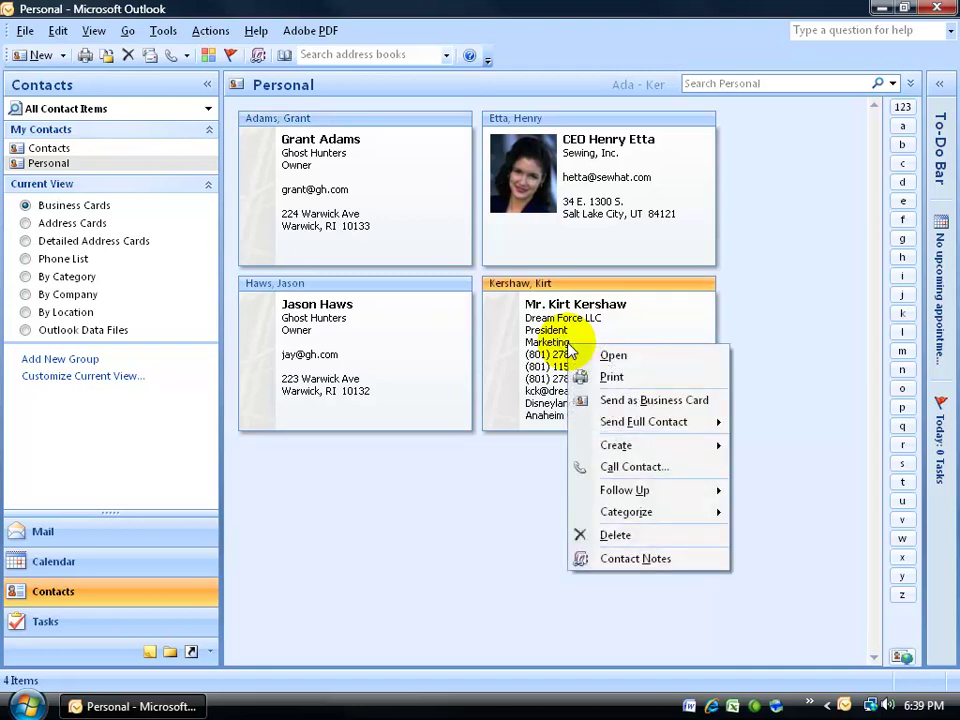
# Send the contact as a business card in a new message addressed to Mountain Camping
pyautogui.click(597, 403)
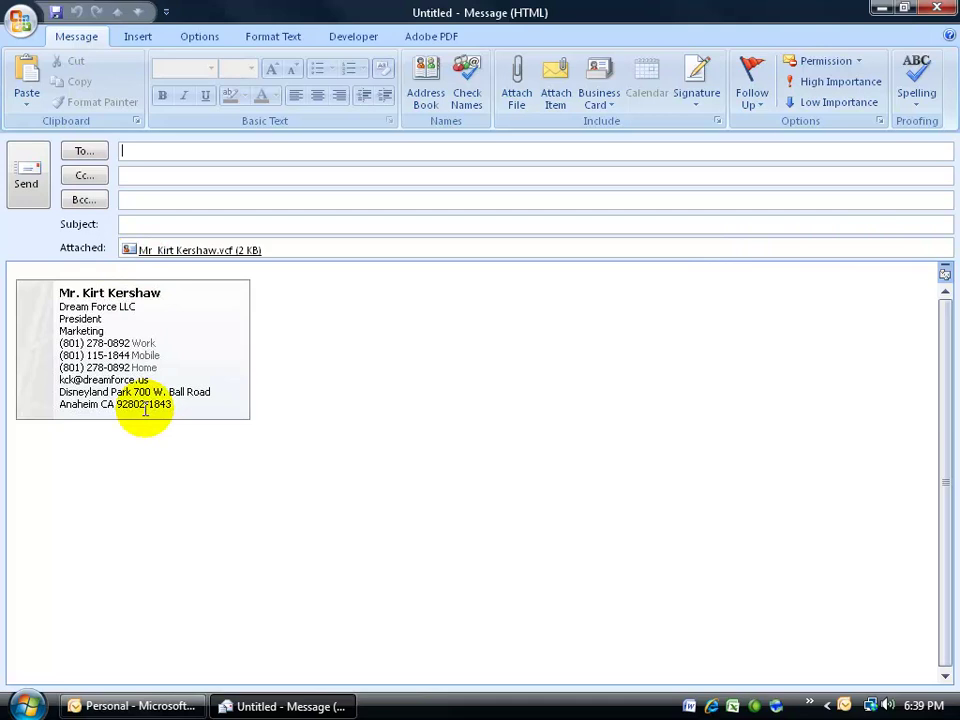
pyautogui.click(126, 150)
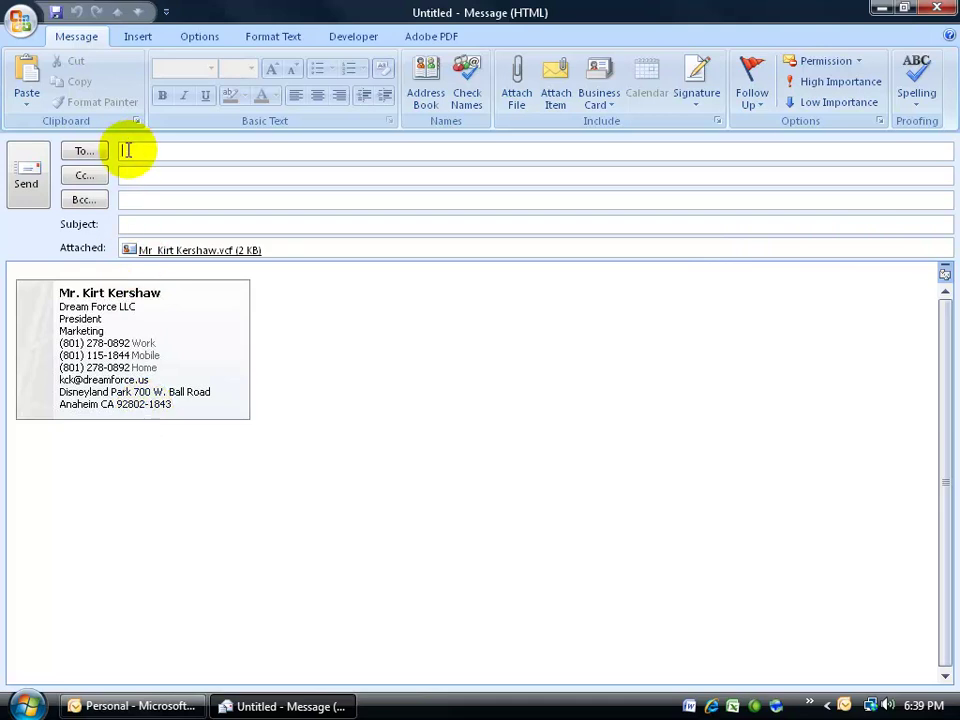
pyautogui.write('2007')
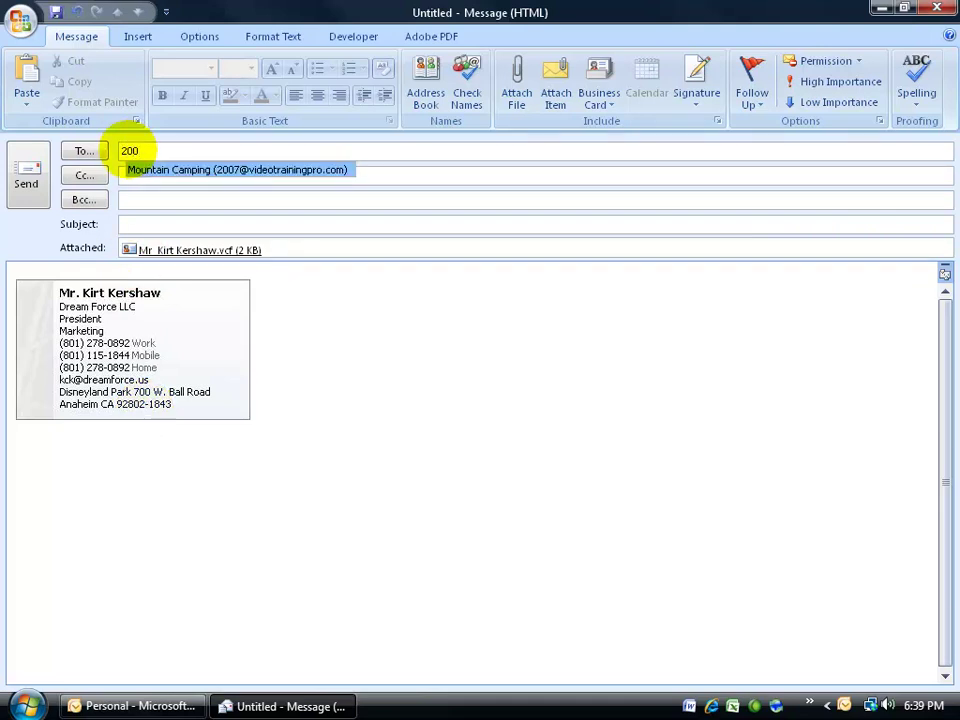
pyautogui.click(170, 175)
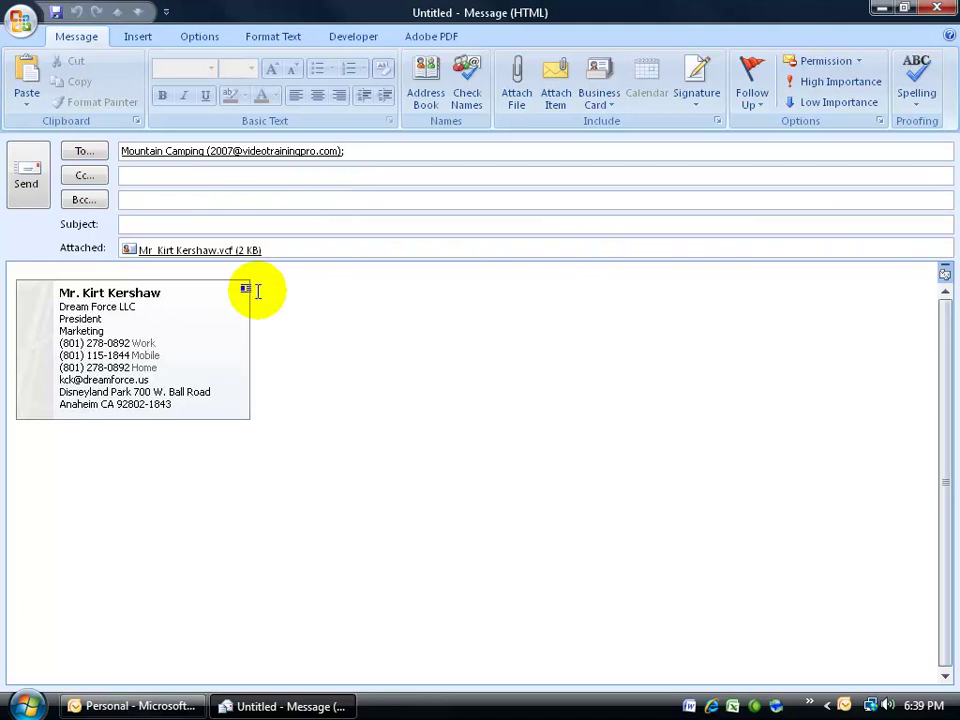
pyautogui.doubleClick(130, 250)
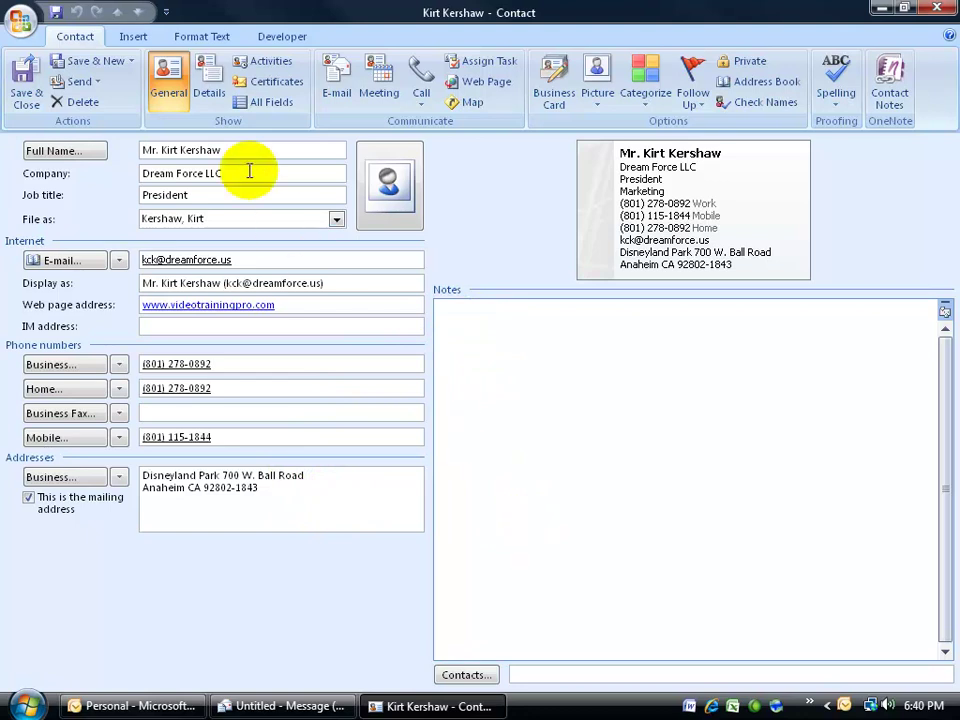
# Review the attached card's Details, then discard the unsent message without saving
pyautogui.click(209, 88)
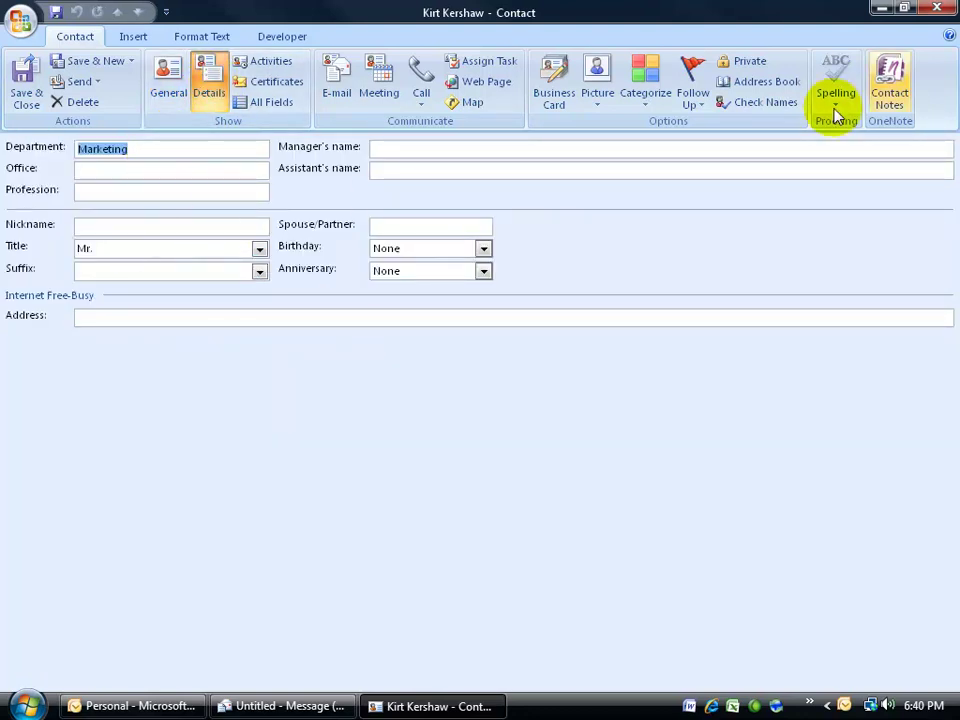
pyautogui.click(936, 8)
pyautogui.click(936, 8)
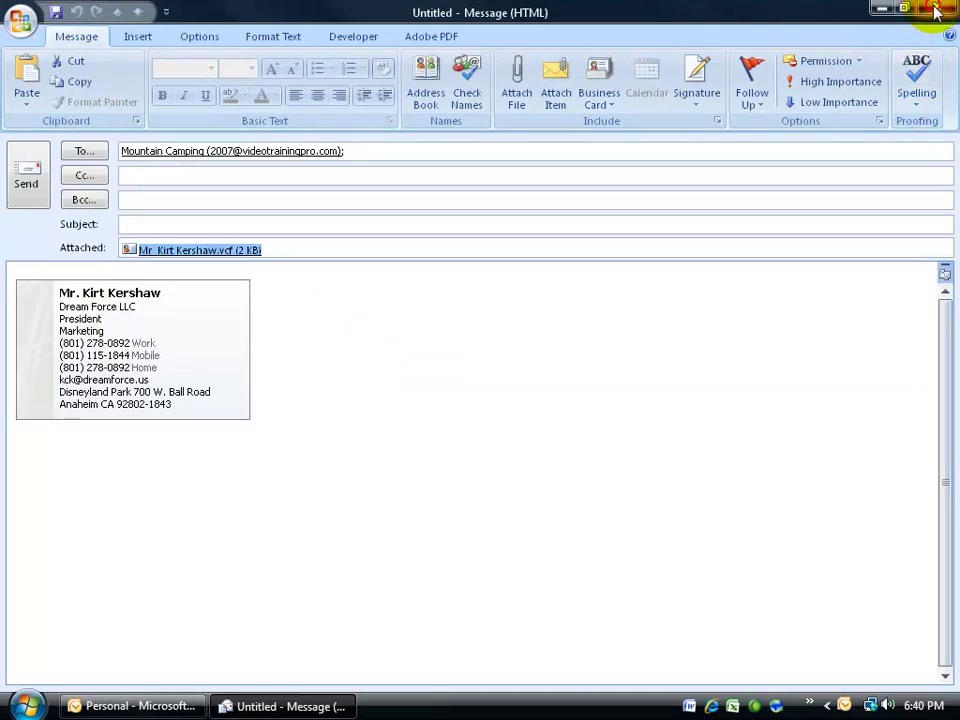
pyautogui.click(486, 396)
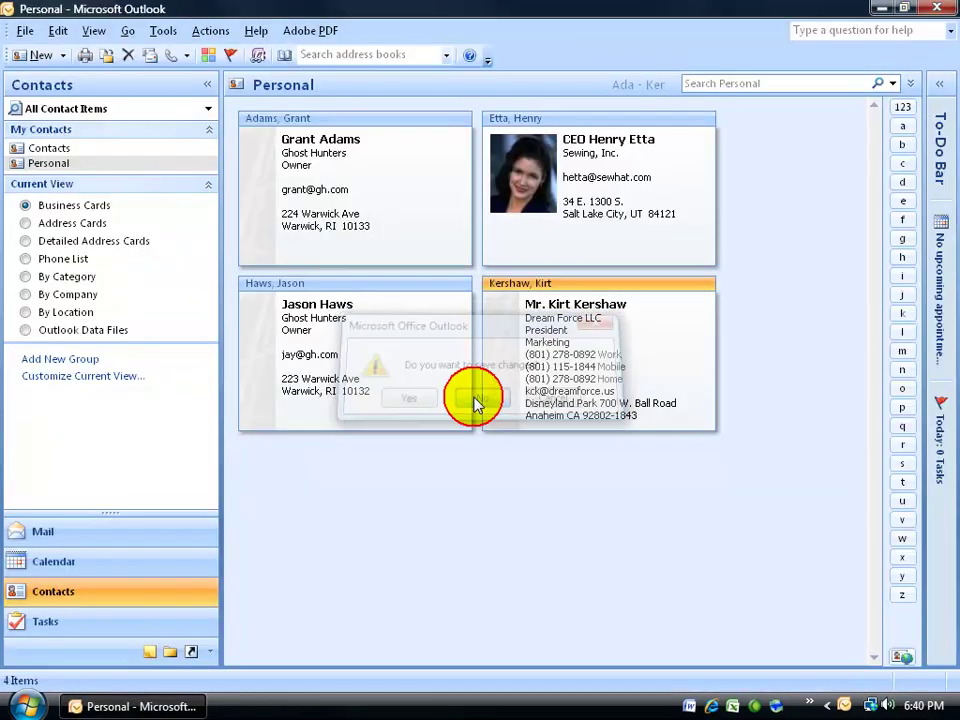
pyautogui.doubleClick(551, 338)
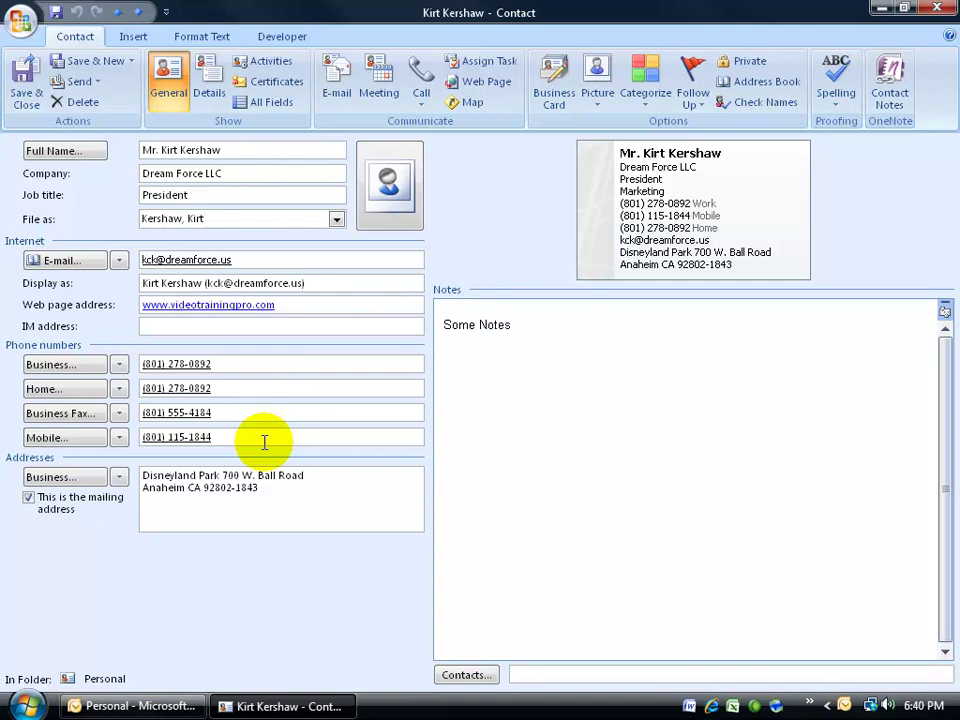
pyautogui.click(212, 88)
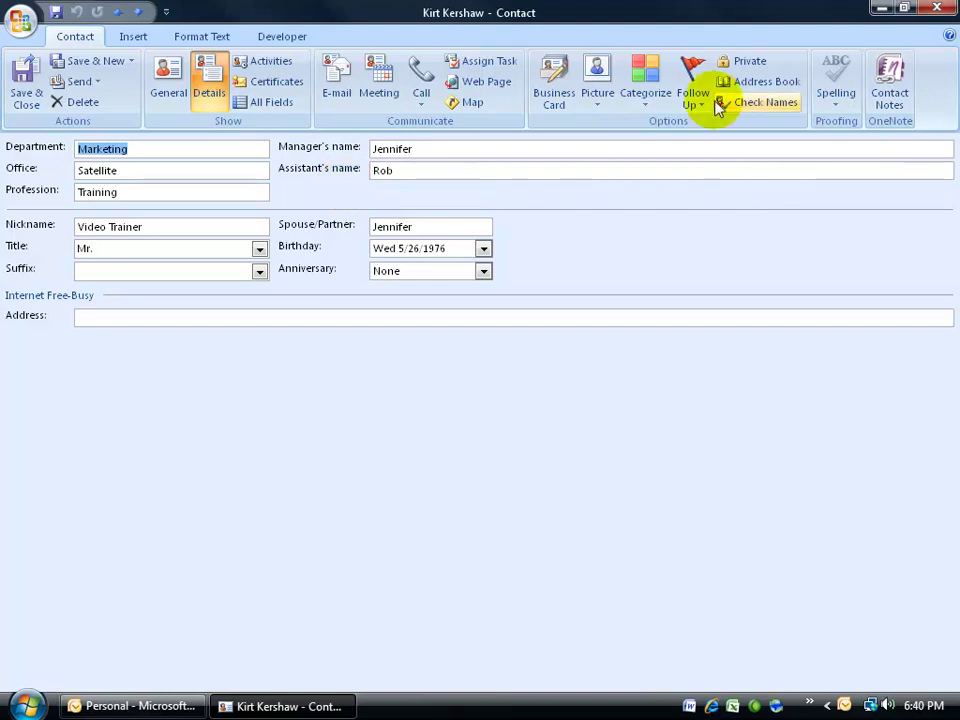
pyautogui.click(936, 9)
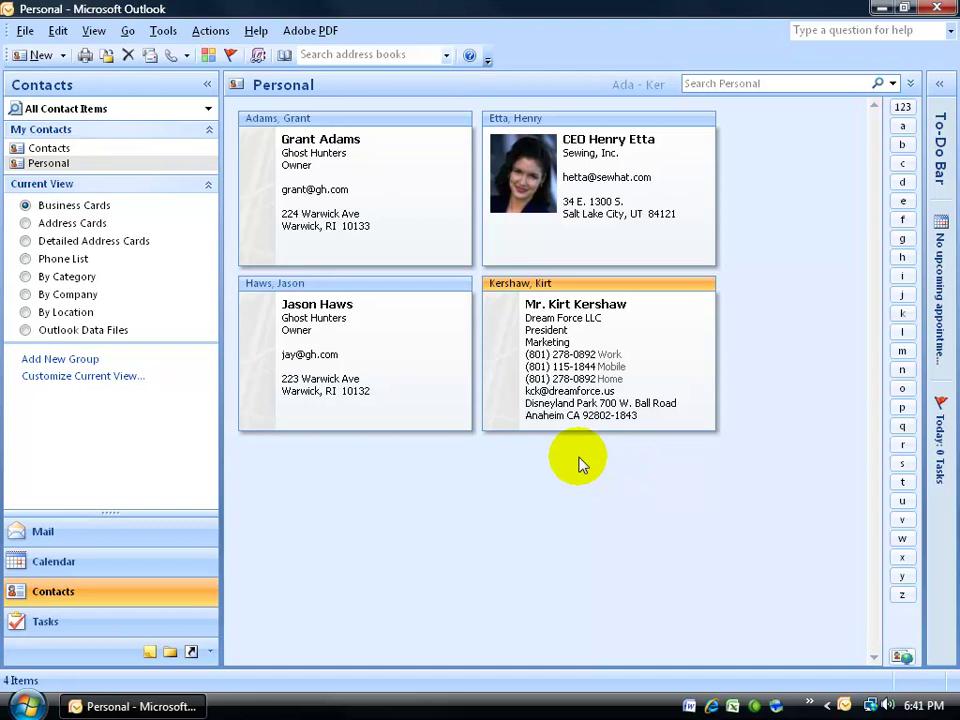
# From the contact record, create a business-card message and discard it unsaved
pyautogui.doubleClick(574, 362)
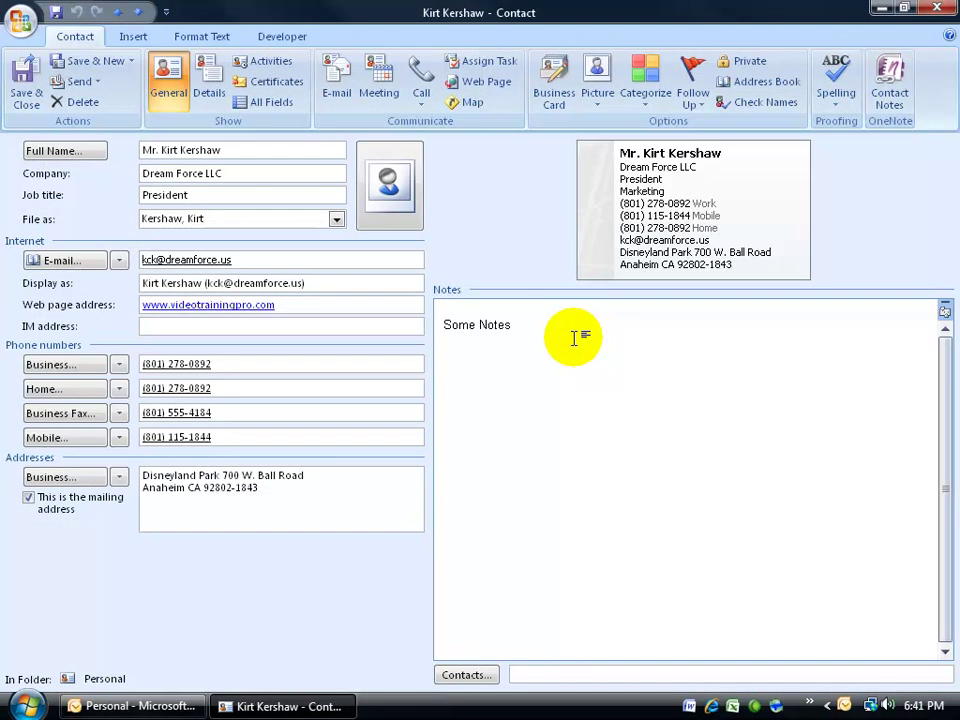
pyautogui.click(90, 82)
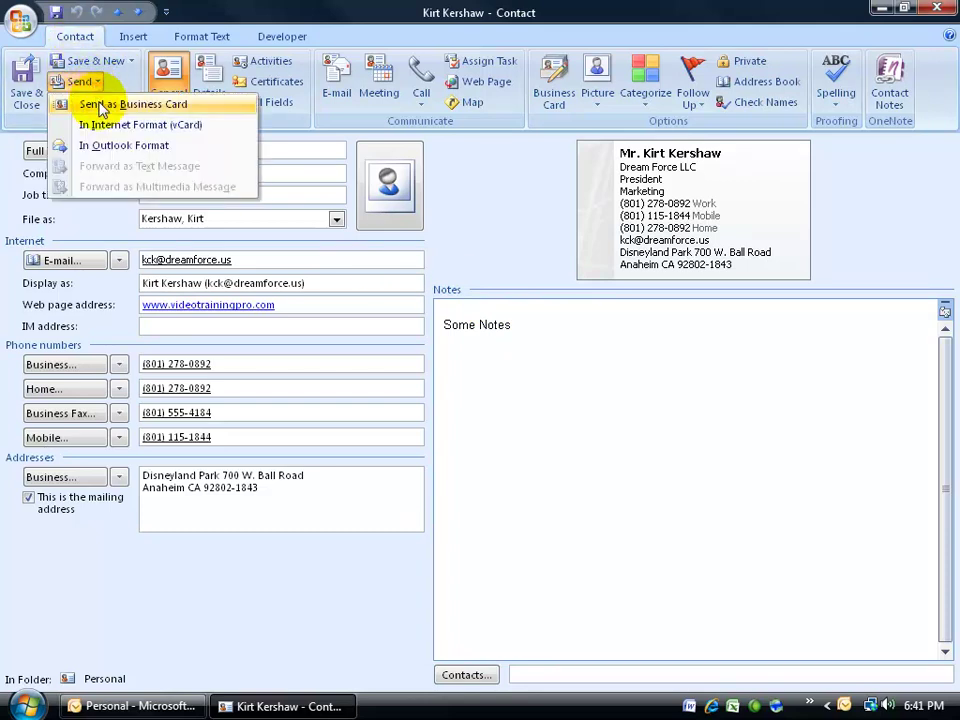
pyautogui.click(135, 112)
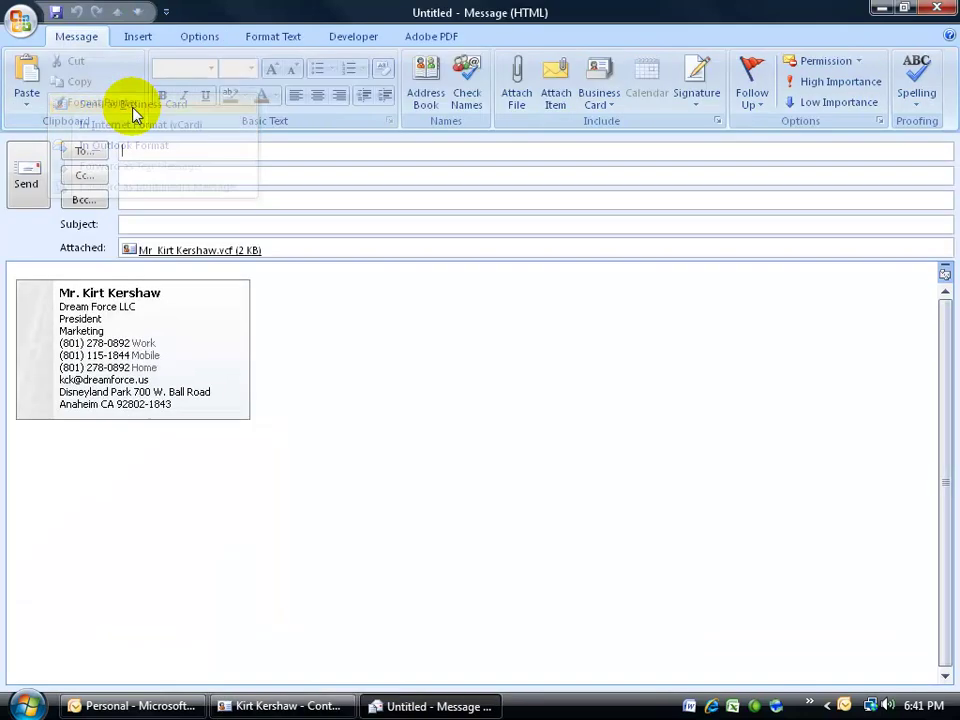
pyautogui.click(936, 8)
pyautogui.click(479, 398)
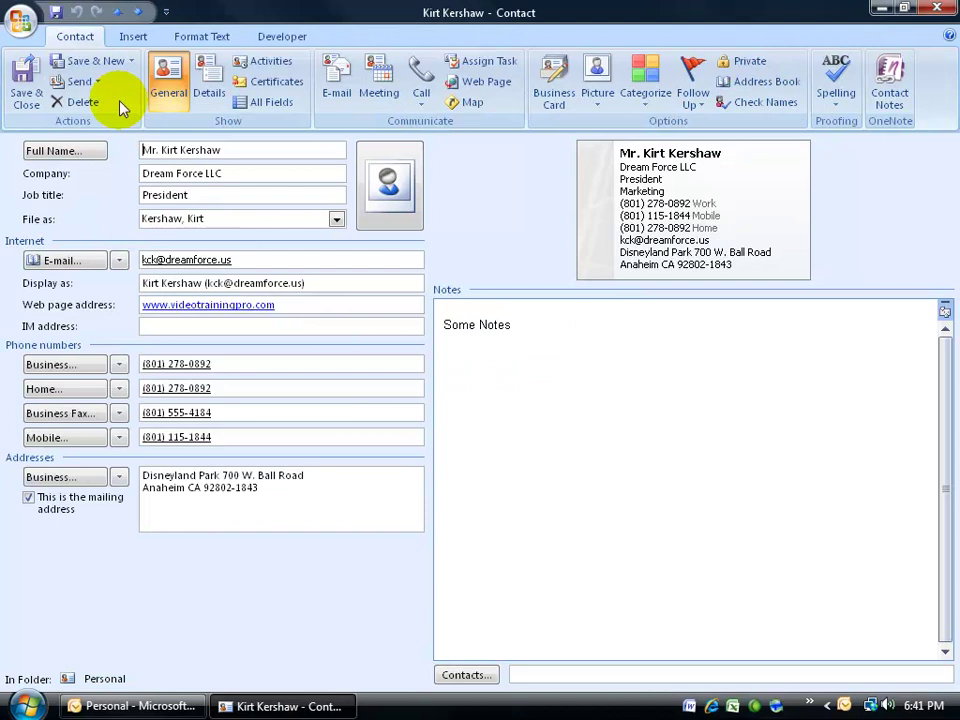
# Forward the contact in Internet Format (vCard) and open the attached vCard
pyautogui.click(96, 82)
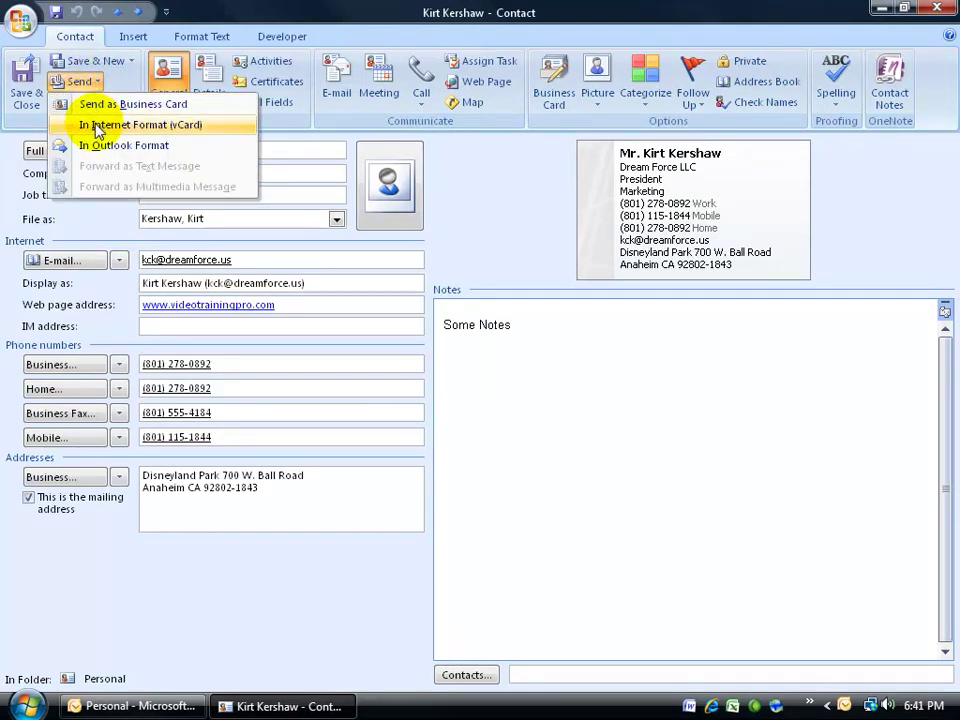
pyautogui.click(90, 124)
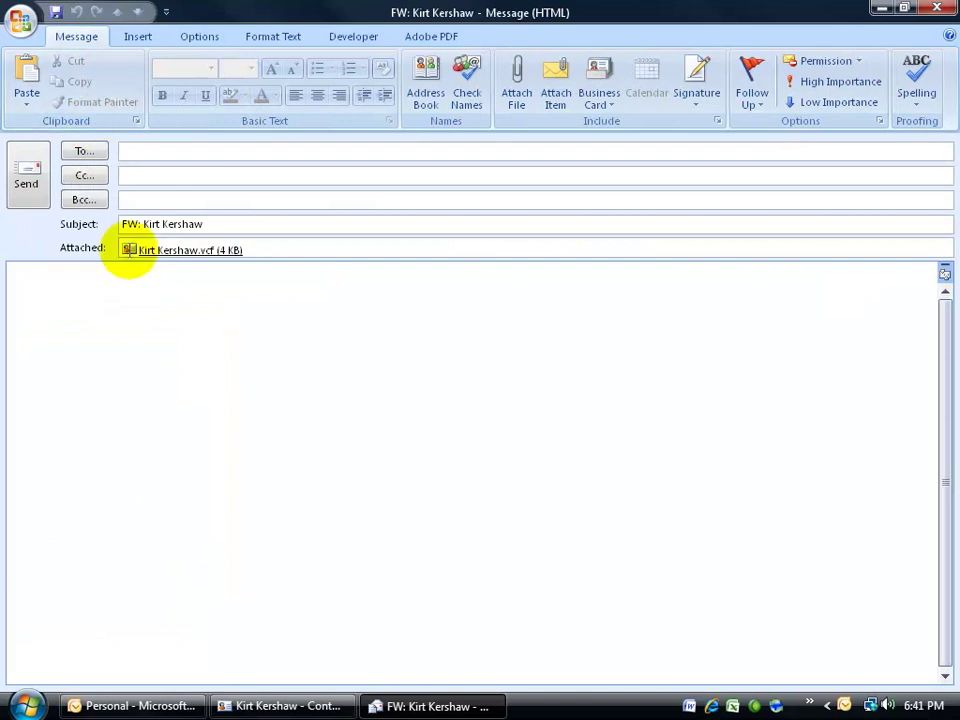
pyautogui.doubleClick(130, 250)
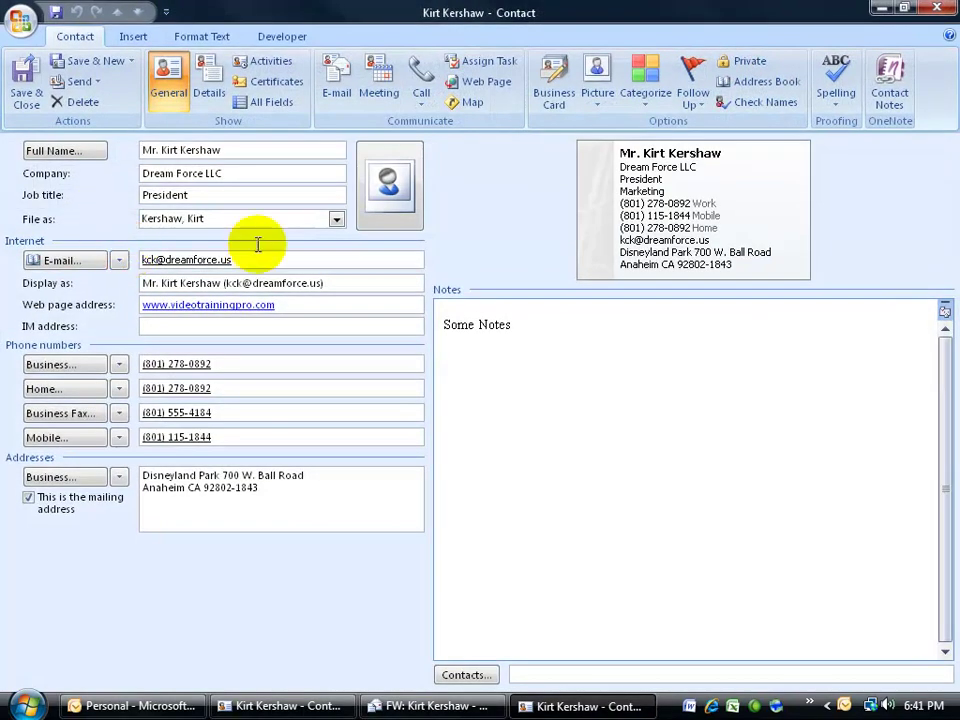
# Check the vCard contact's details, close it, discard the FW message, and close the contact form
pyautogui.click(476, 326)
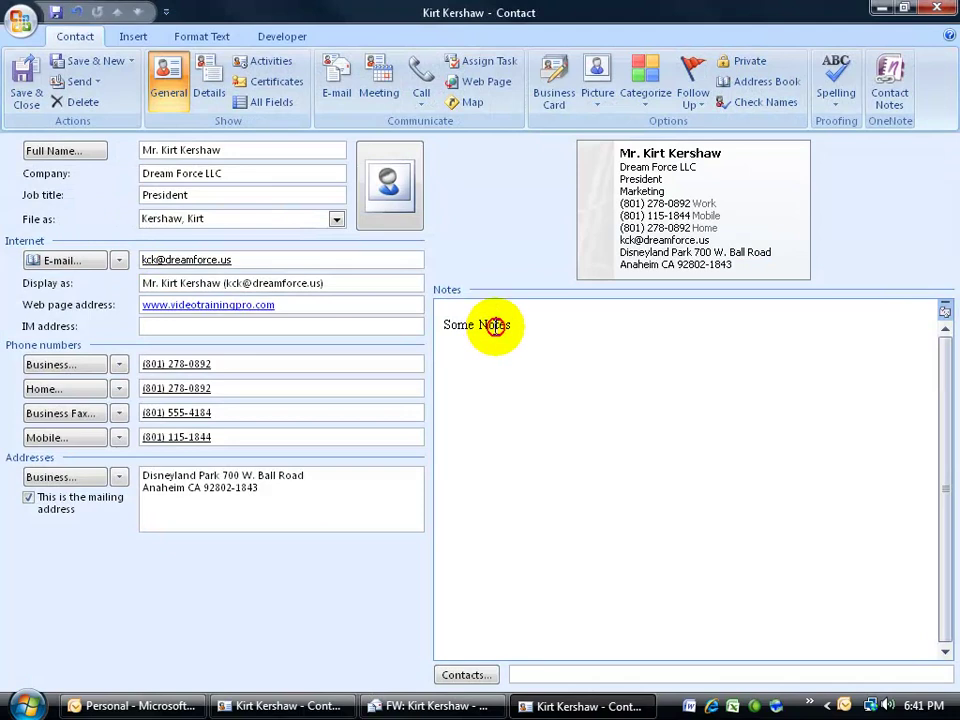
pyautogui.click(209, 85)
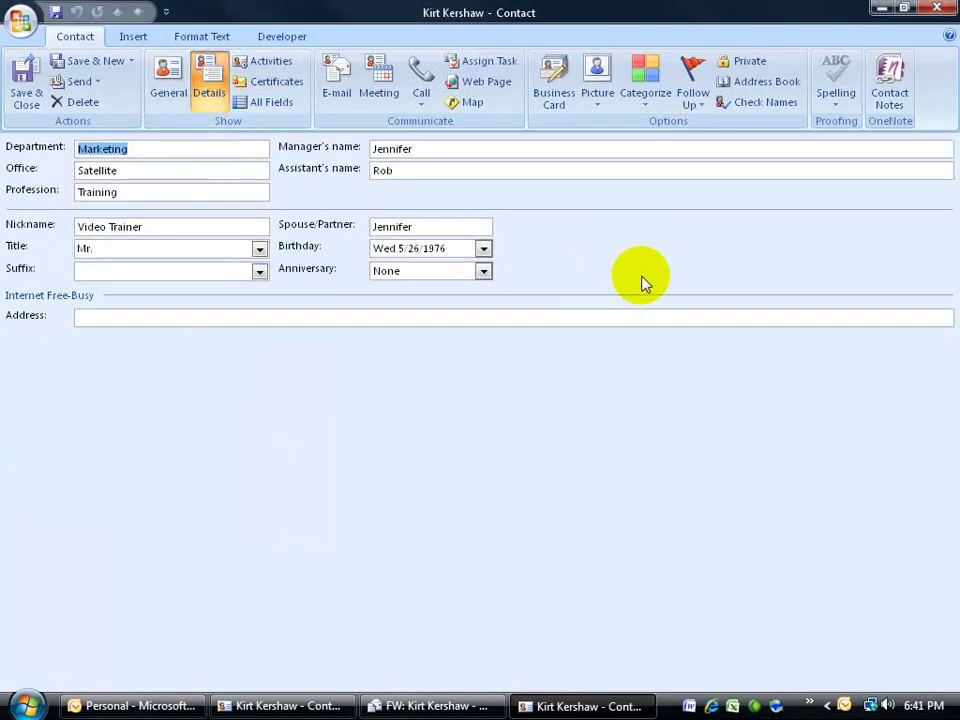
pyautogui.click(932, 8)
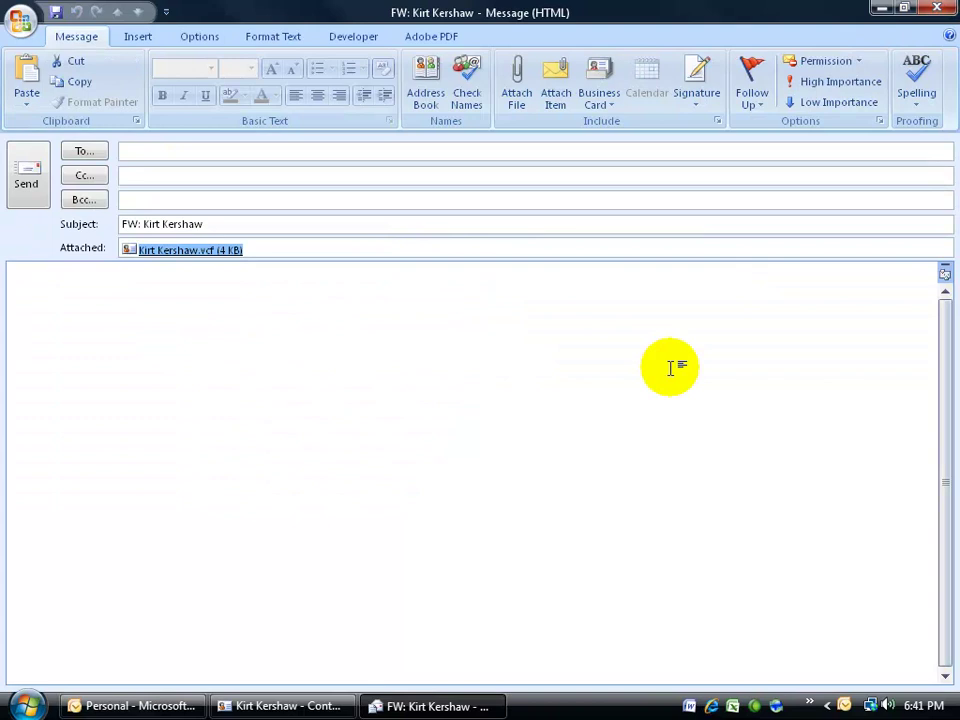
pyautogui.click(937, 8)
pyautogui.click(495, 398)
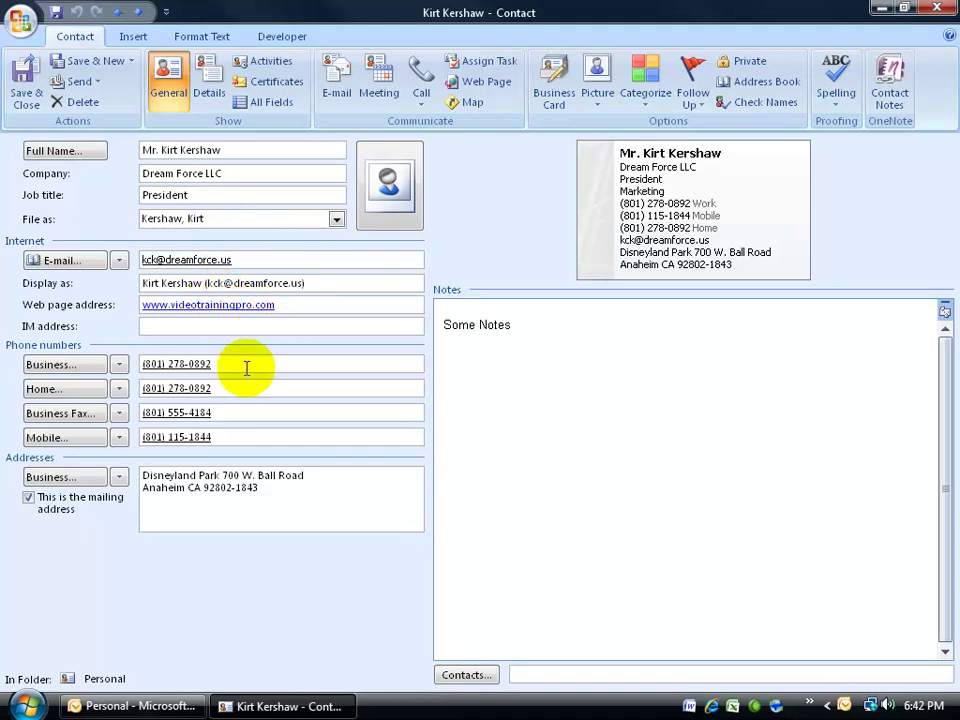
pyautogui.click(937, 8)
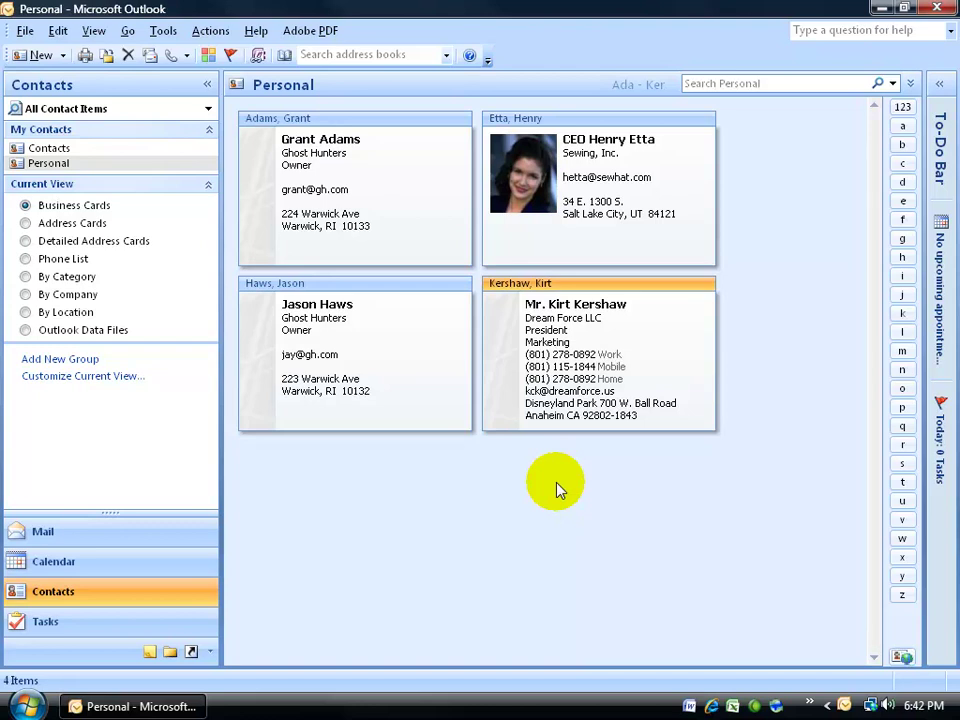
# Switch to Mail, run Send/Receive, and open the new message carrying a business card
pyautogui.click(175, 540)
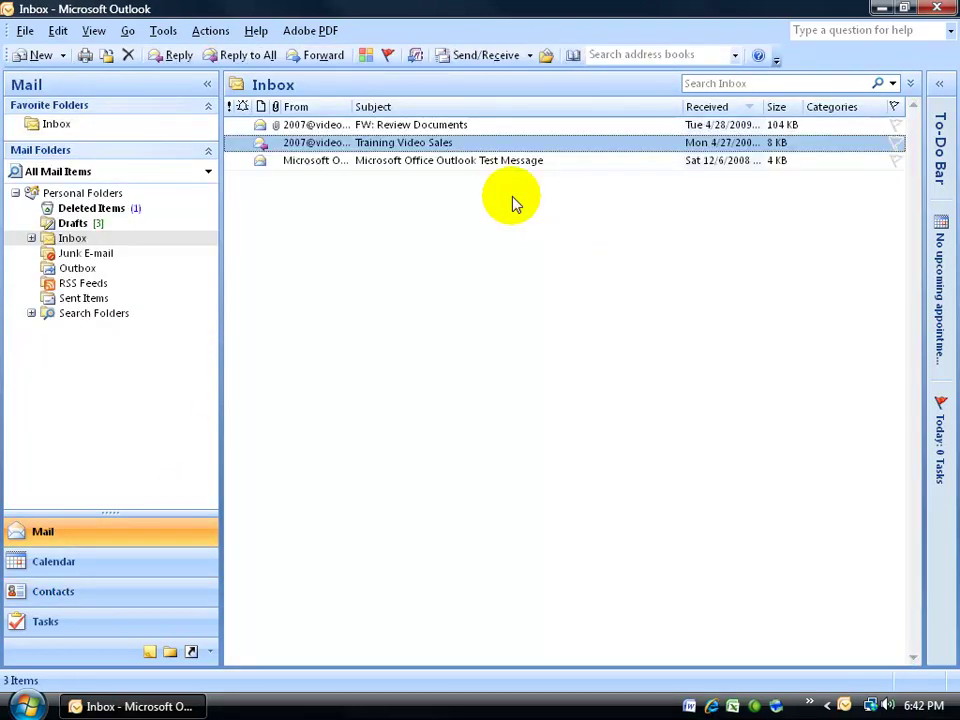
pyautogui.click(493, 56)
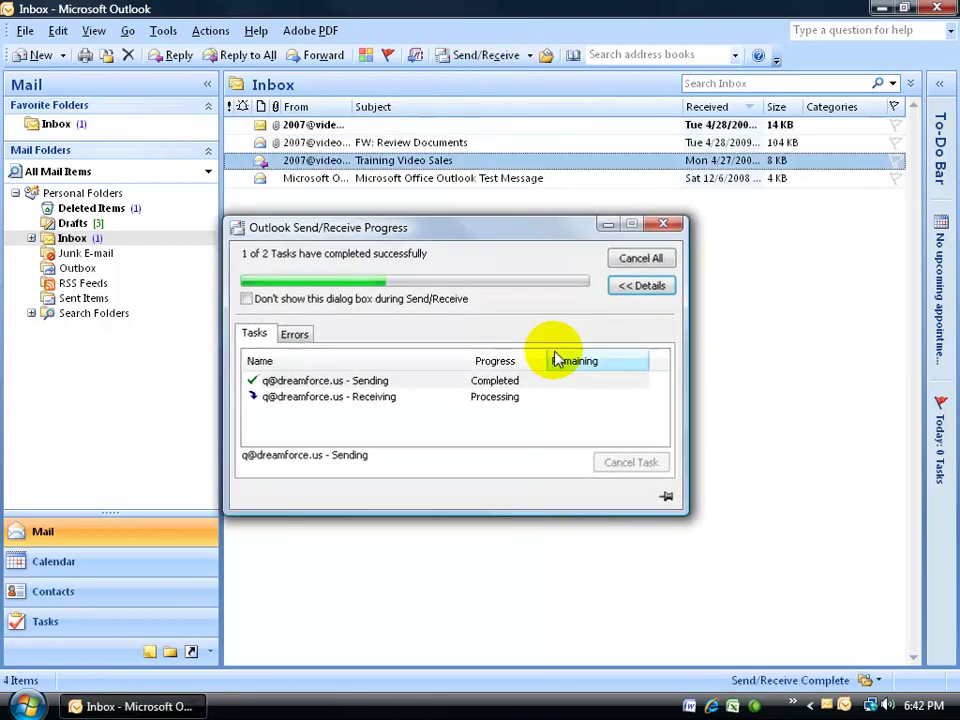
pyautogui.doubleClick(318, 126)
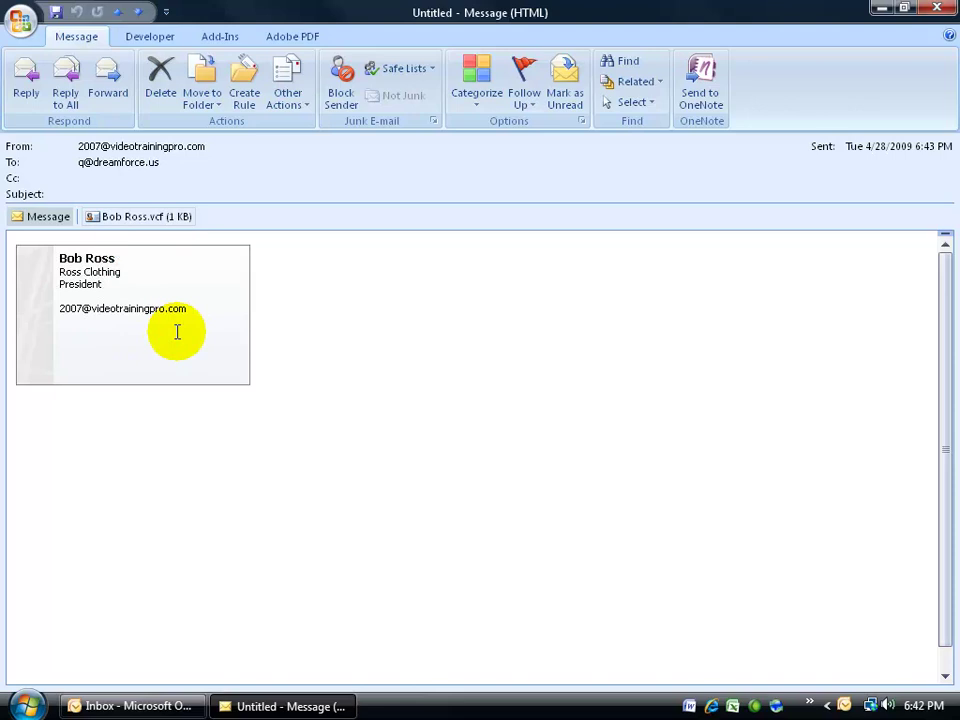
# Add the attached .vcf card to Contacts, review its Details page, and Save & Close
pyautogui.rightClick(120, 220)
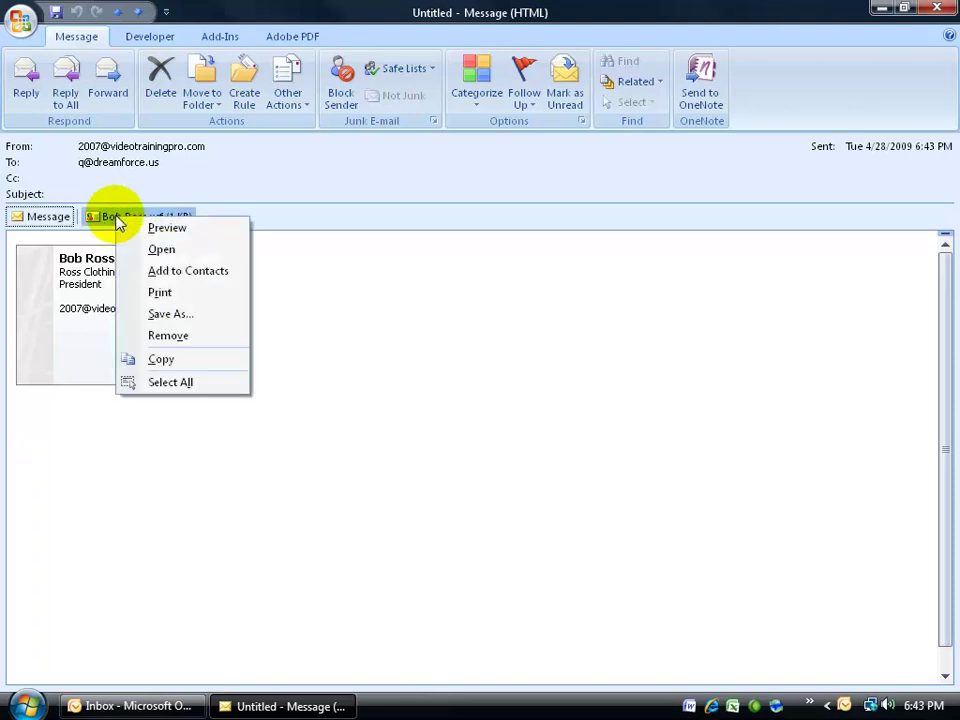
pyautogui.click(215, 270)
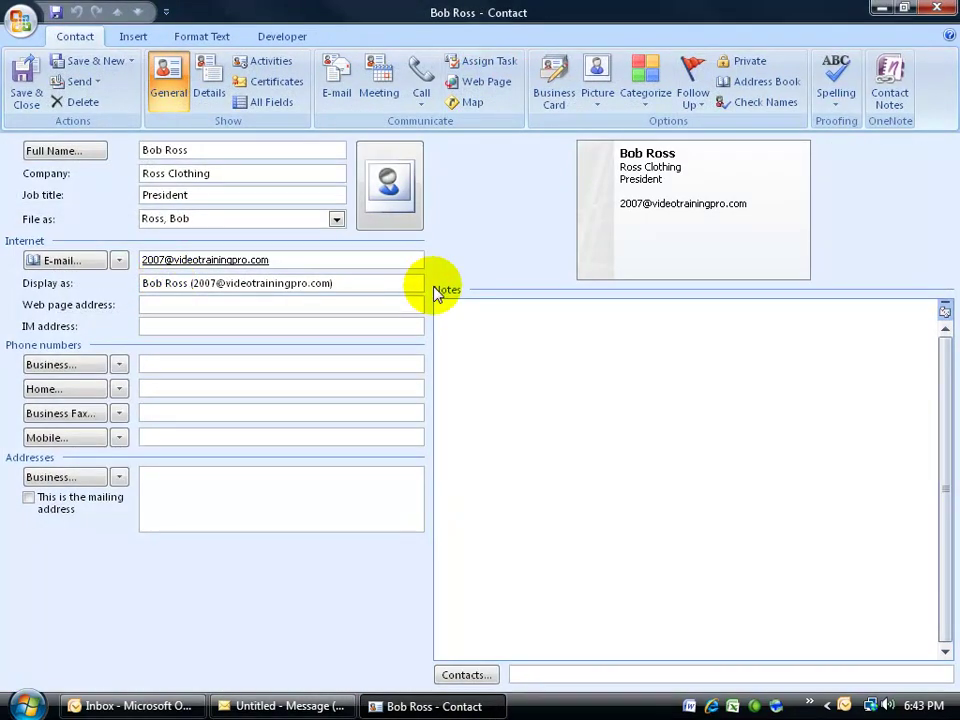
pyautogui.click(211, 100)
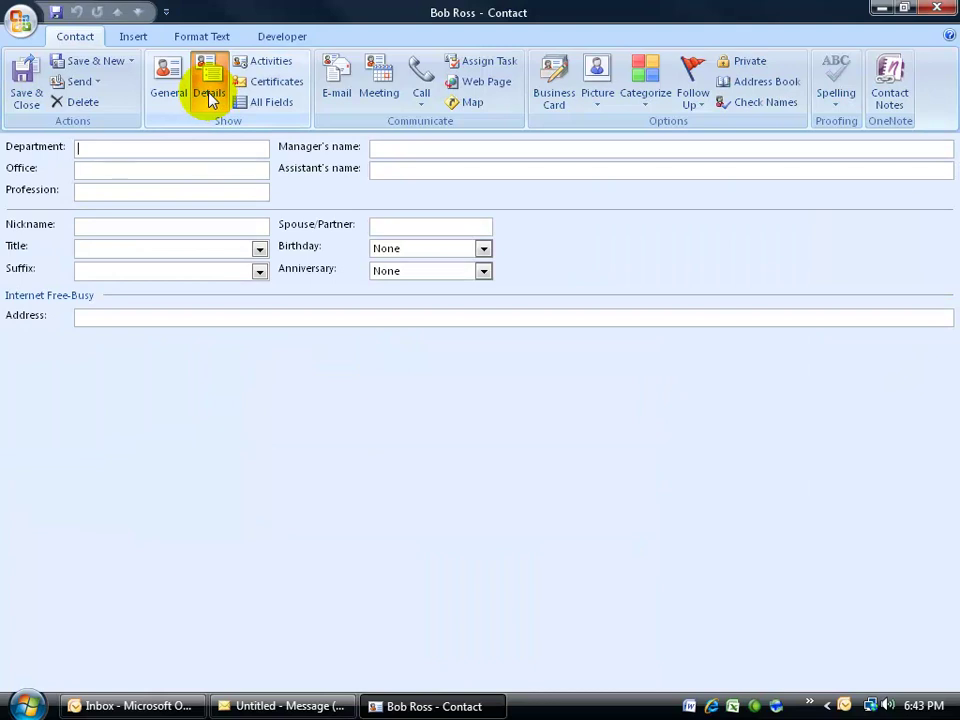
pyautogui.click(180, 92)
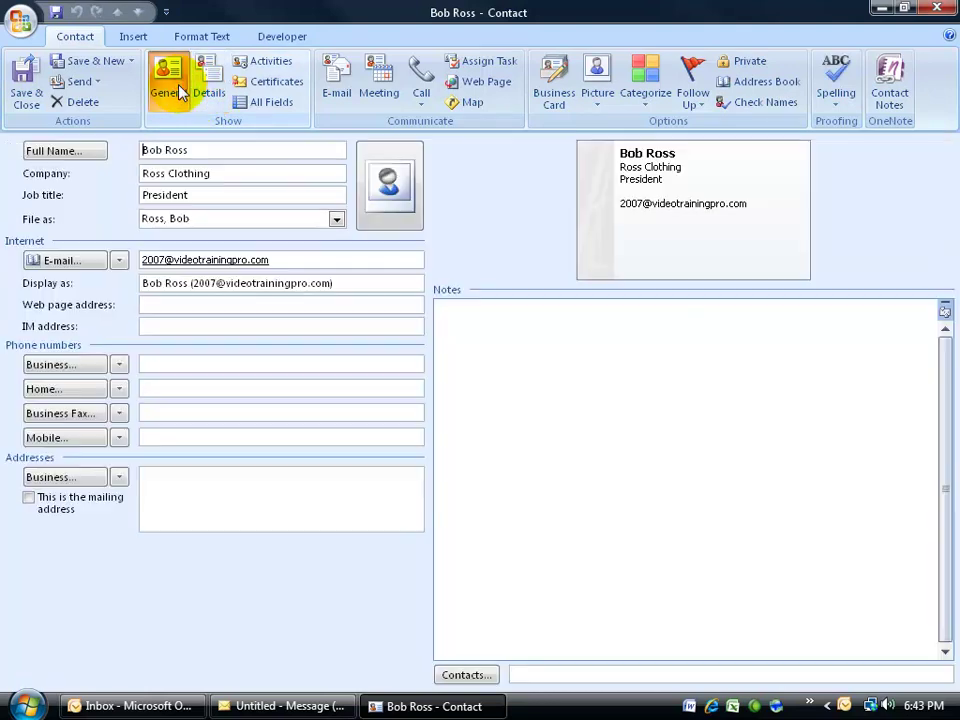
pyautogui.click(22, 84)
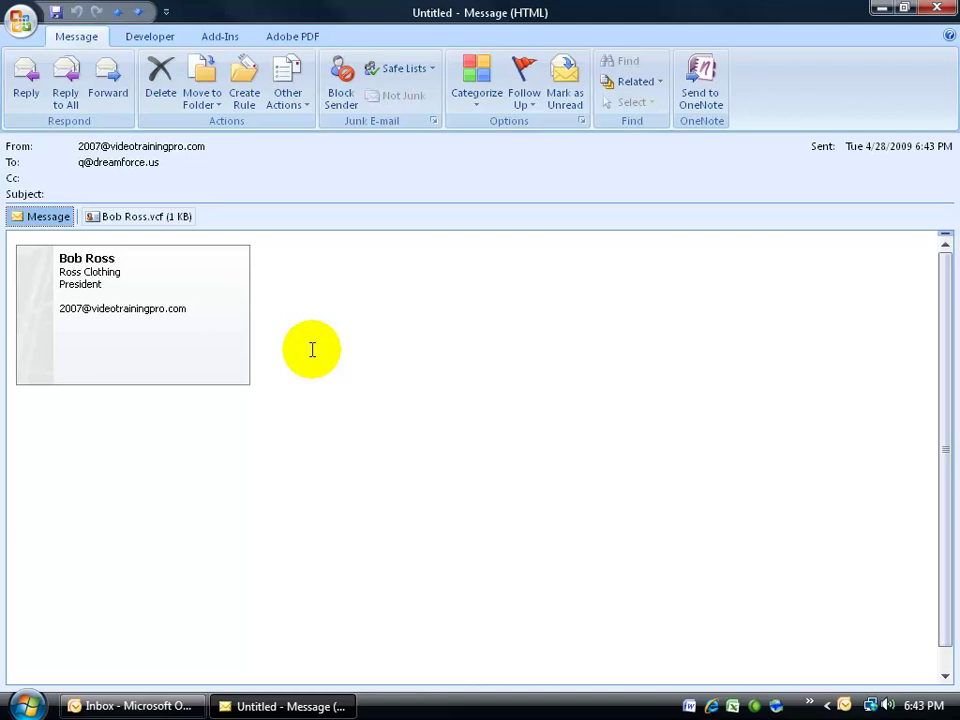
# Close the message and show the main Contacts folder, now listing six business cards
pyautogui.rightClick(133, 218)
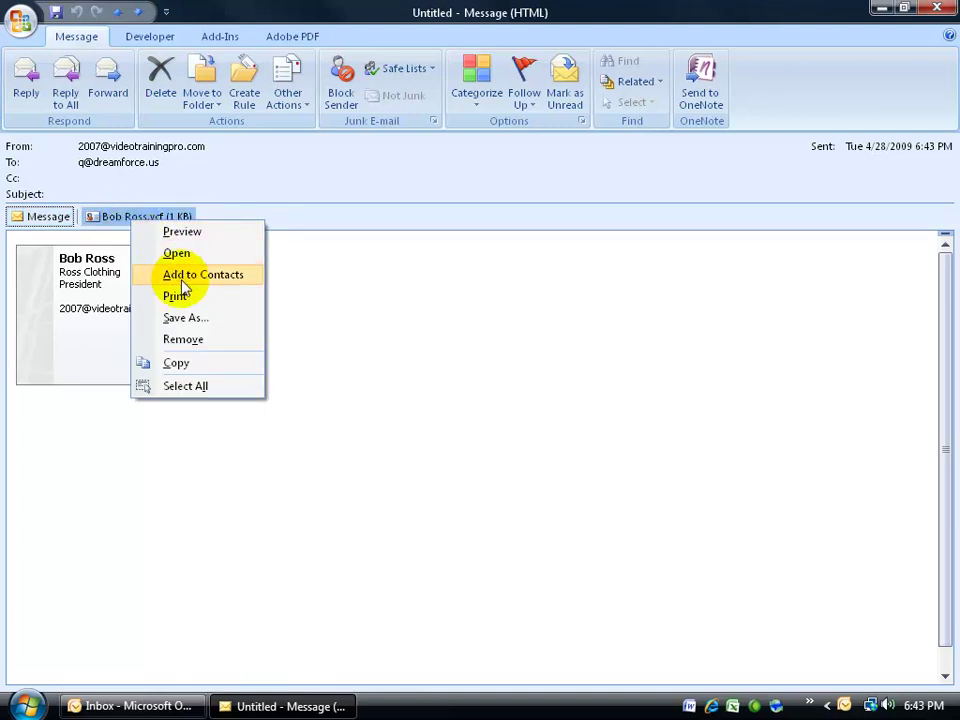
pyautogui.click(936, 8)
pyautogui.click(150, 590)
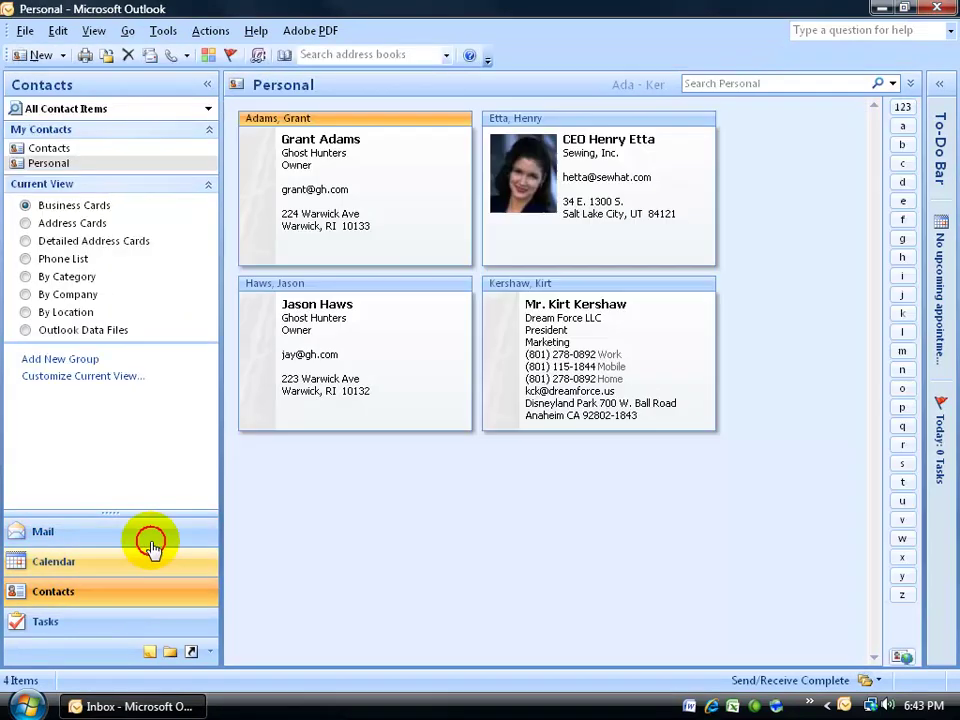
pyautogui.click(62, 149)
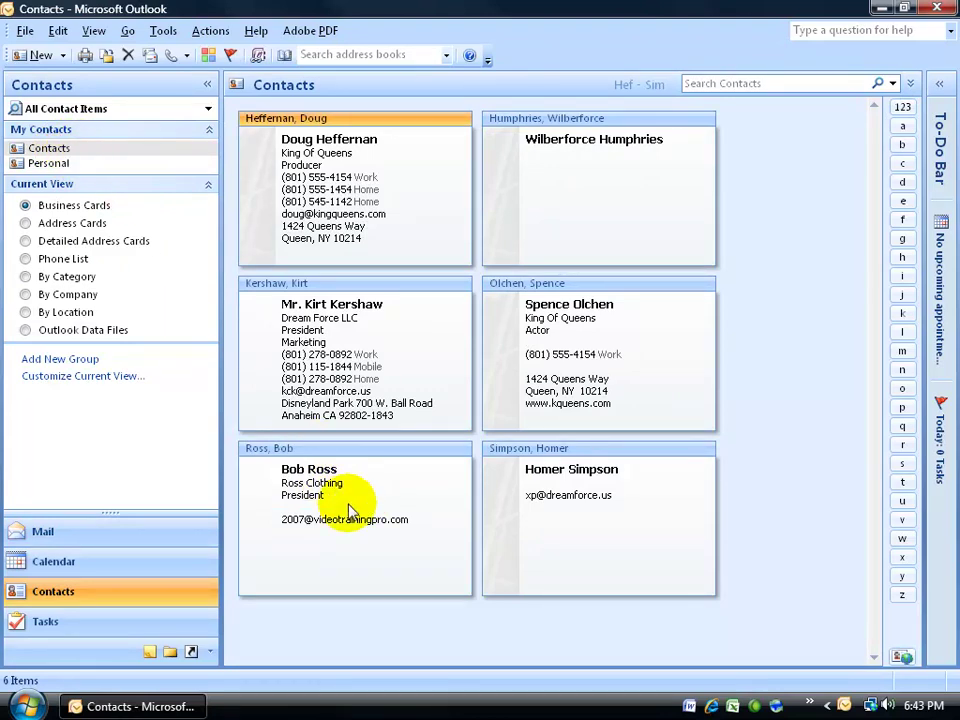
# Drag the newly saved contact into the Personal folder and open it from there
pyautogui.moveTo(356, 496); pyautogui.dragTo(46, 163)
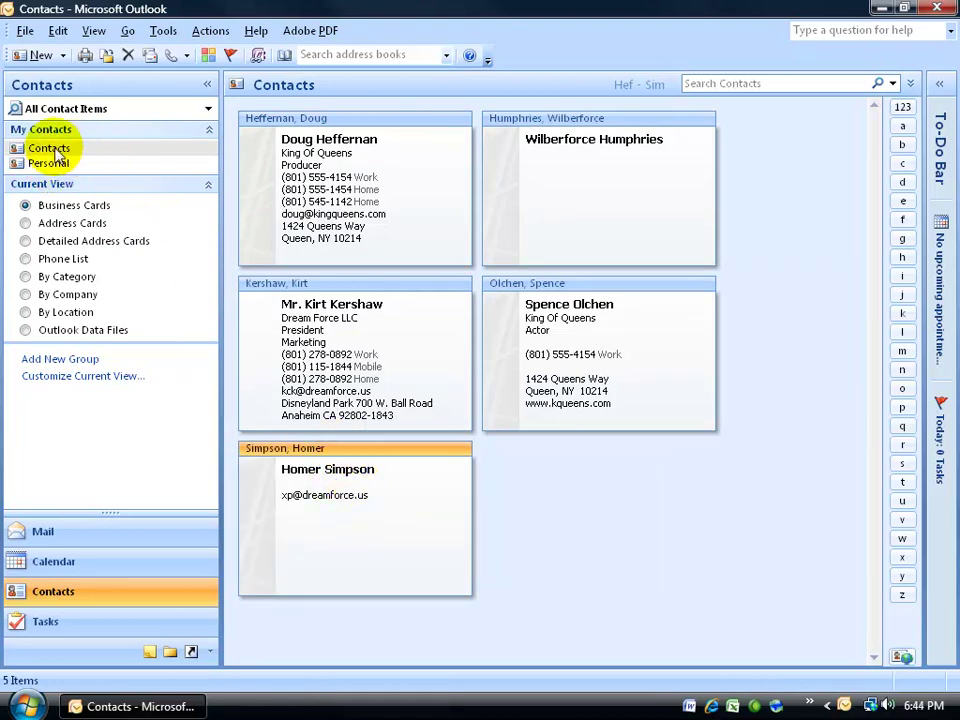
pyautogui.doubleClick(364, 336)
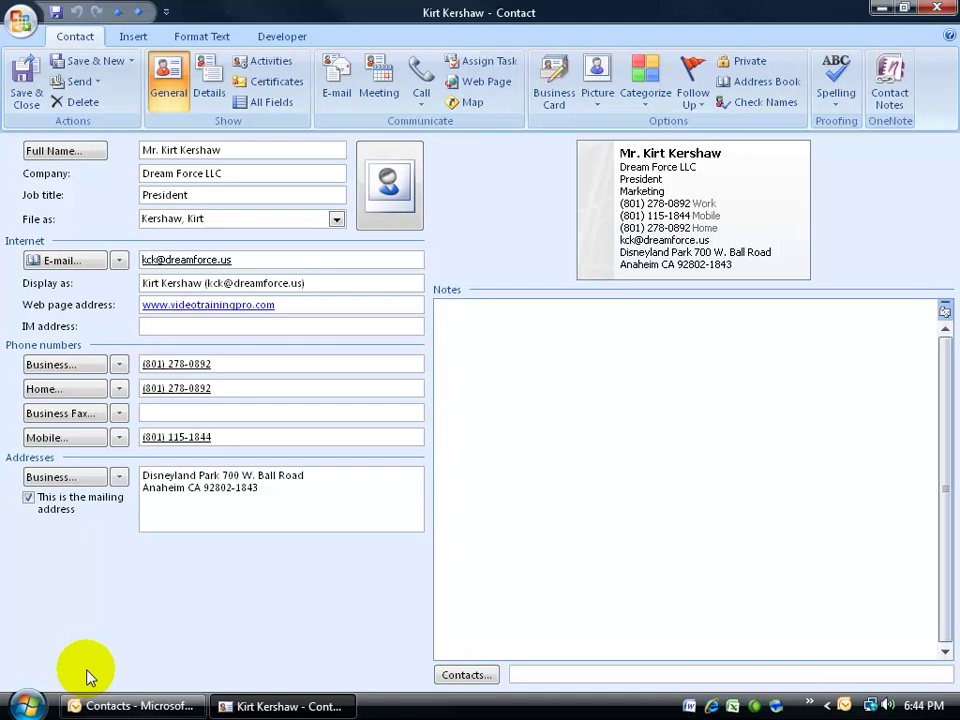
pyautogui.click(937, 9)
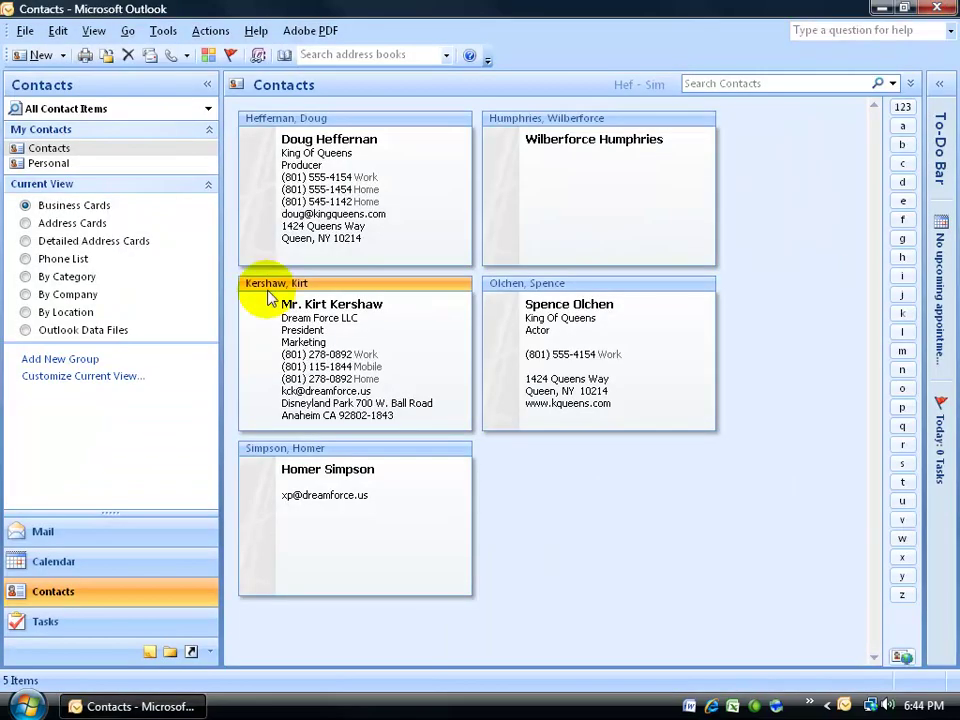
pyautogui.click(48, 163)
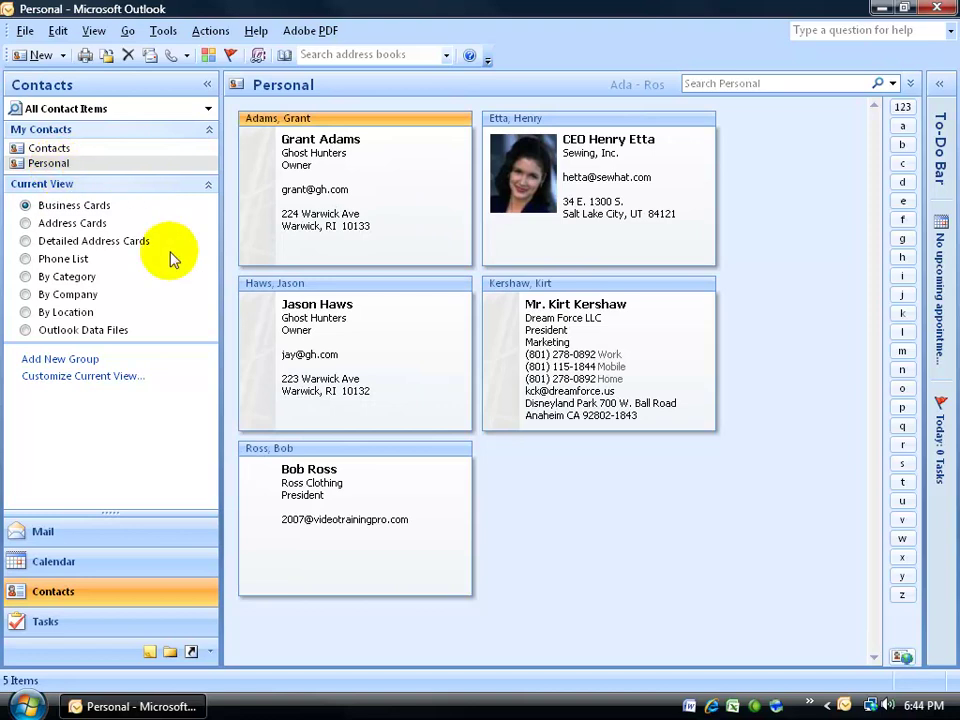
pyautogui.doubleClick(360, 482)
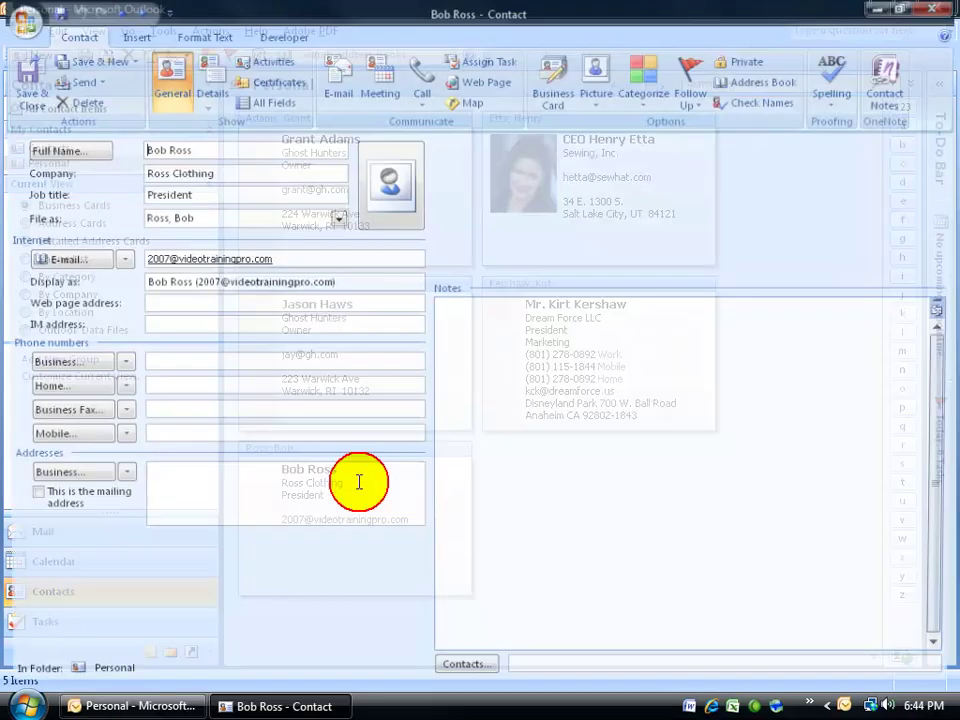